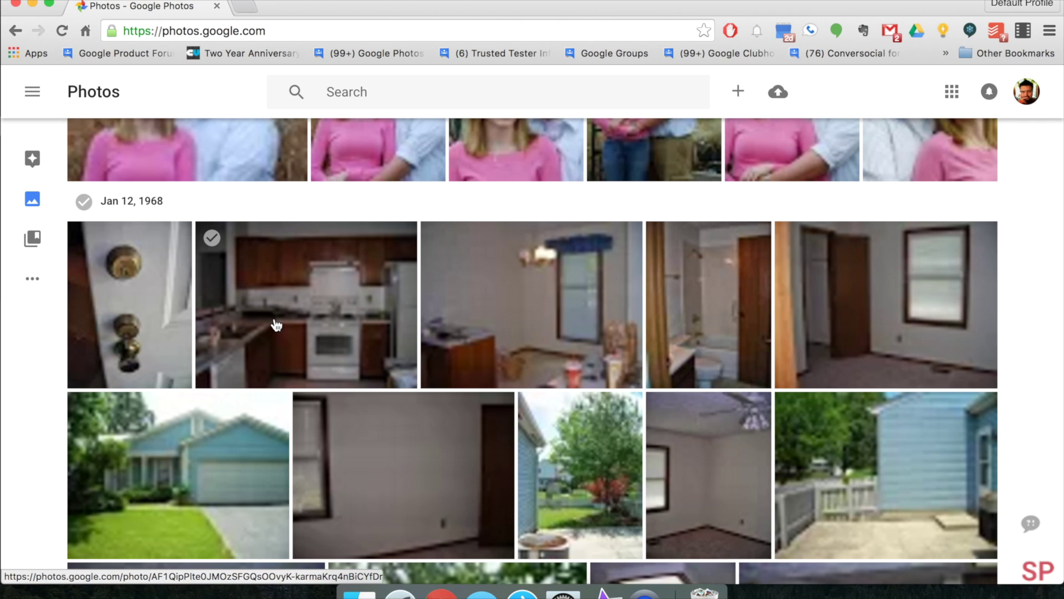
scroll(277, 325, "down", 1)
scroll(277, 326, "down", 1)
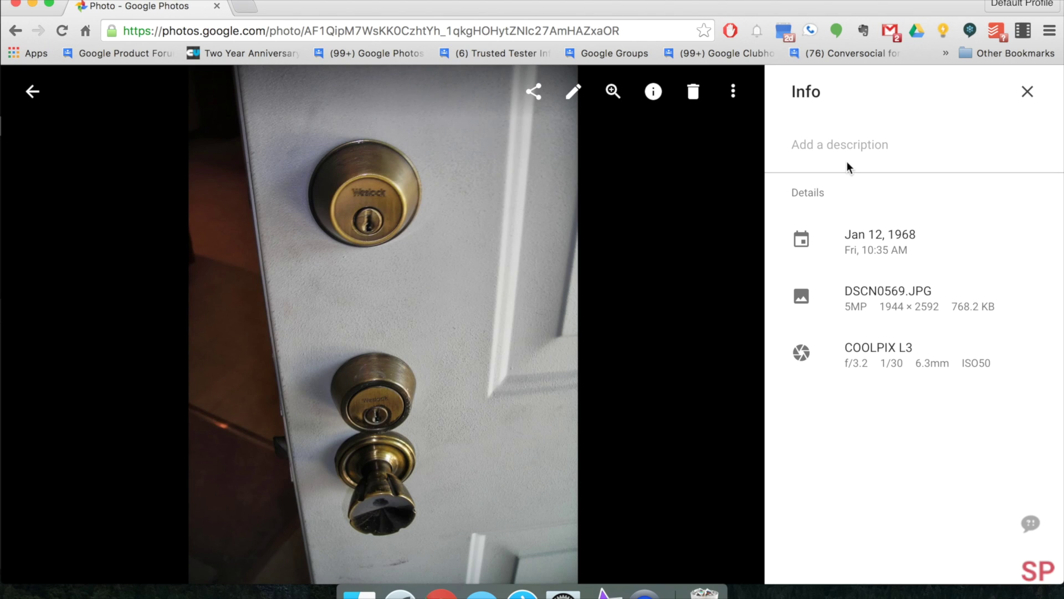
Hide and then reshow the Info panel for the door-lock photo dated Jan 12, 1968.
left_click(1028, 91)
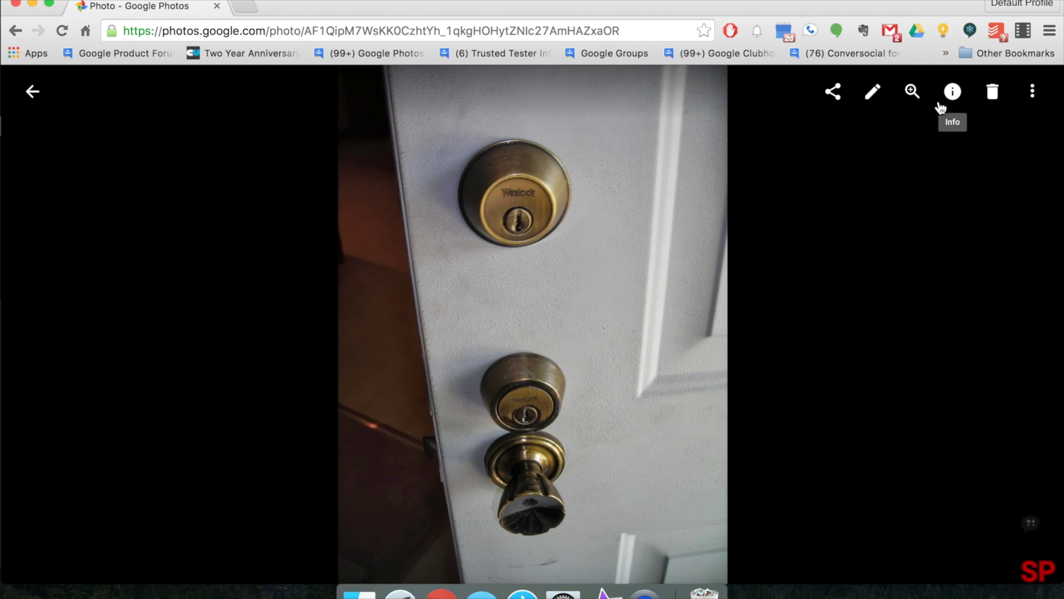
left_click(952, 92)
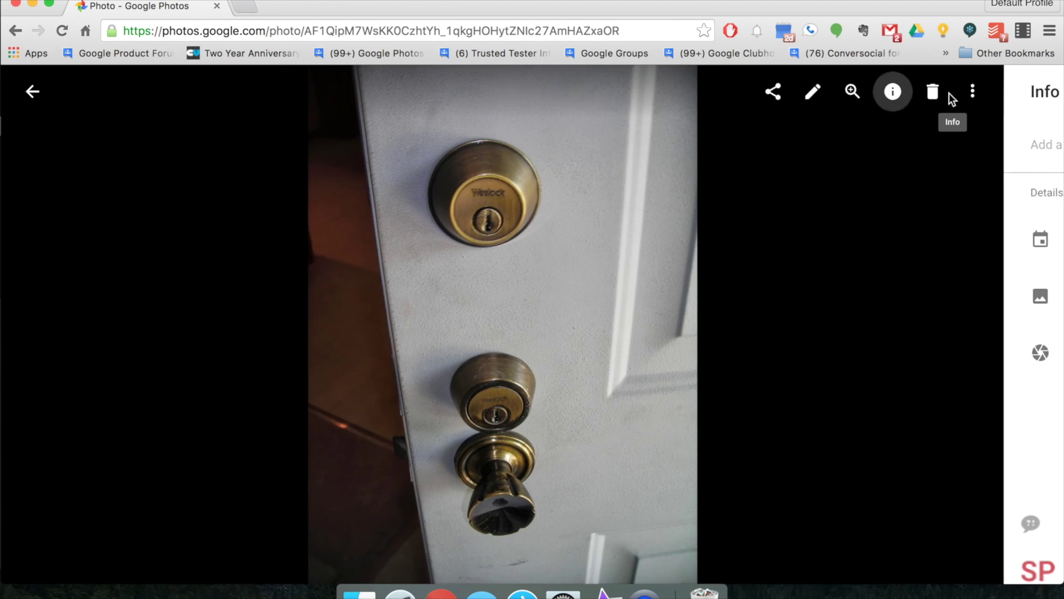
mouse_move(894, 242)
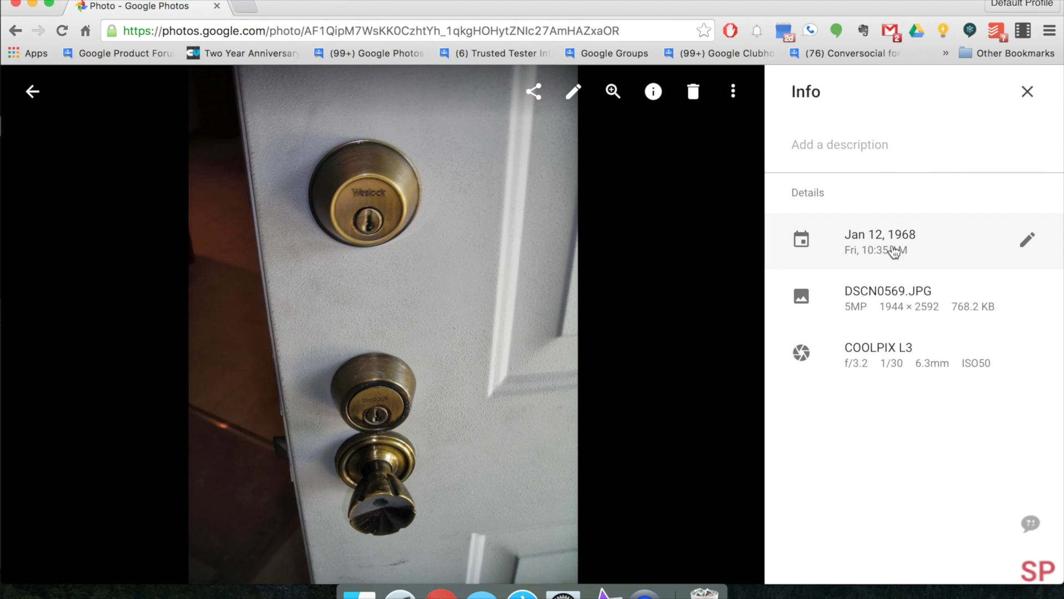
Enter year 2008, month 06, day 15 and hour 09 in the door-lock photo's date editor.
left_click(1029, 245)
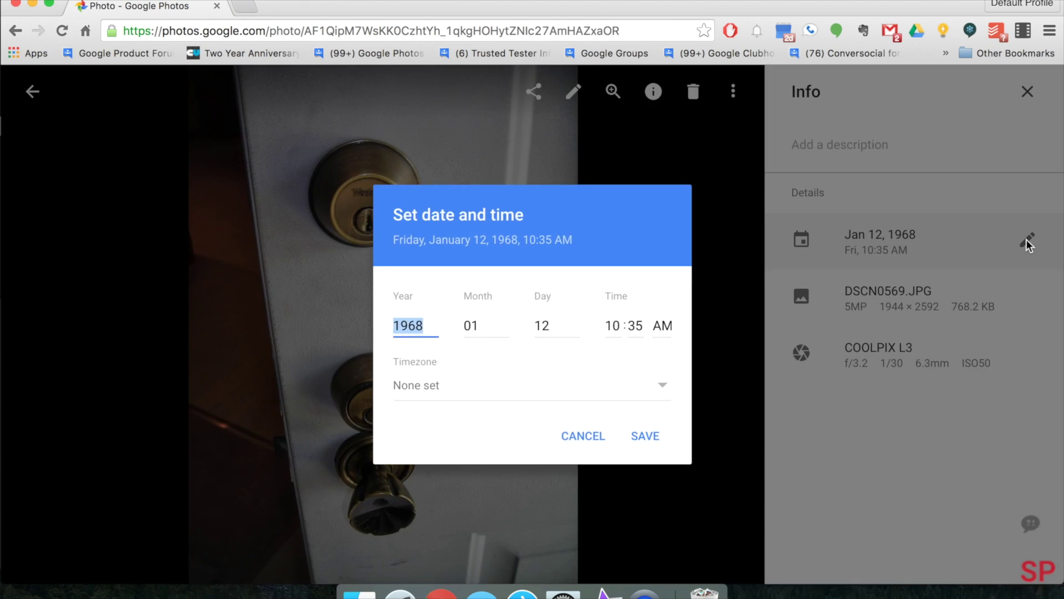
type("20")
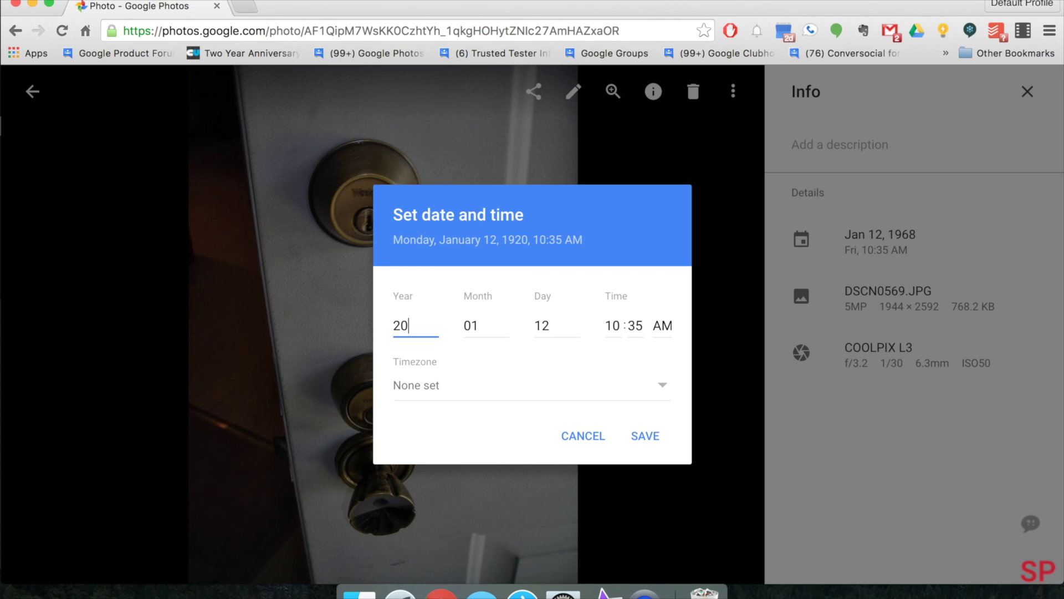
type("08")
key("Tab")
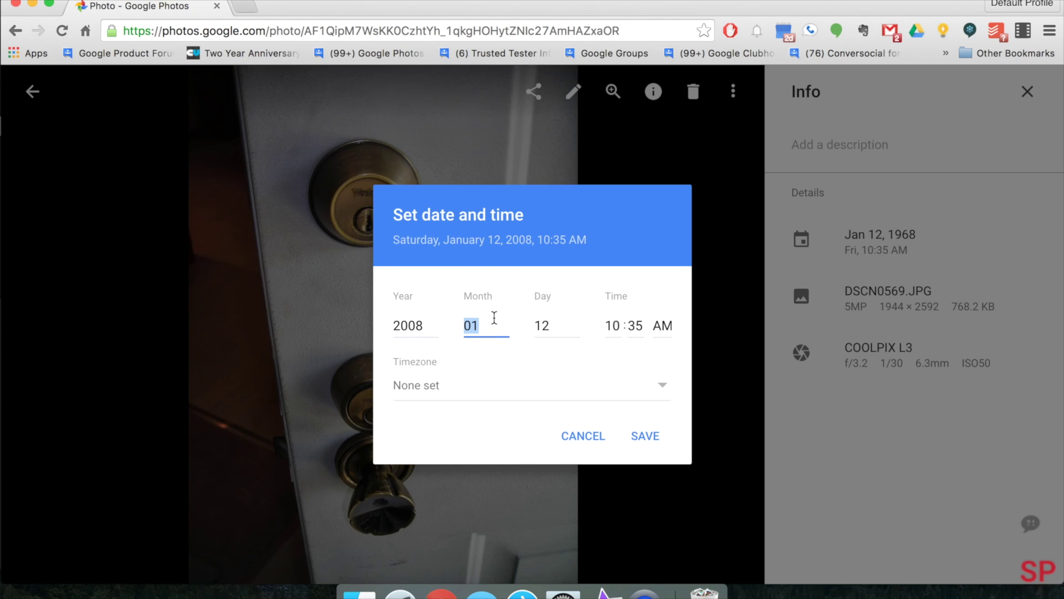
type("06")
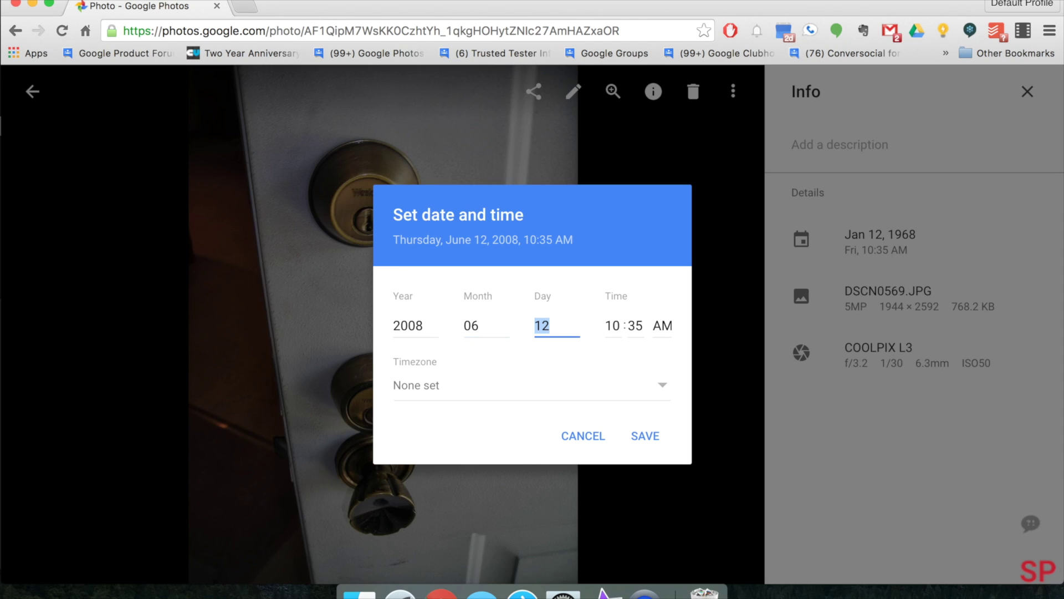
type("5")
key("Tab")
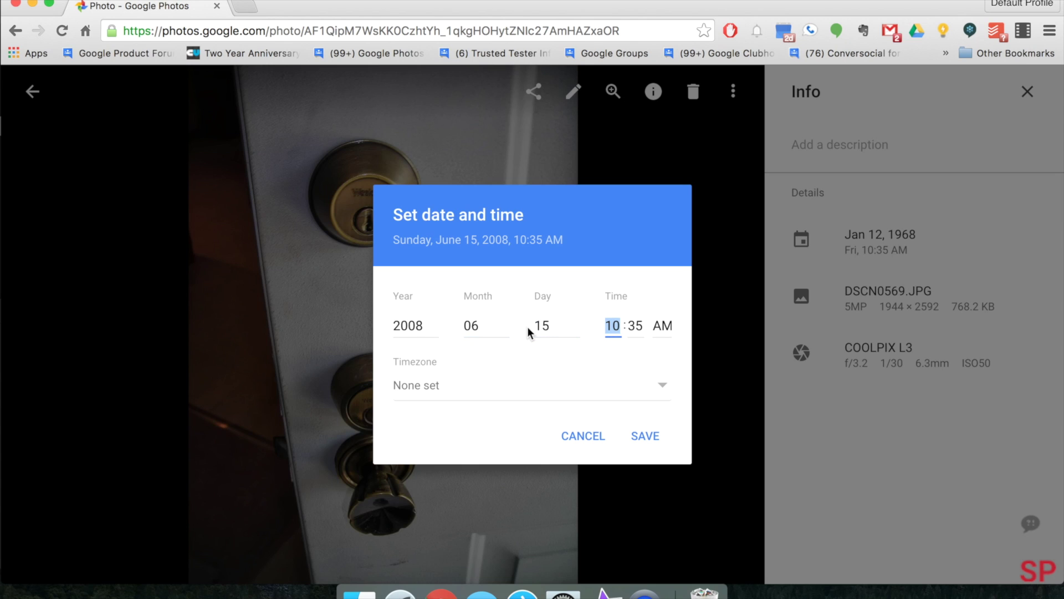
type("9")
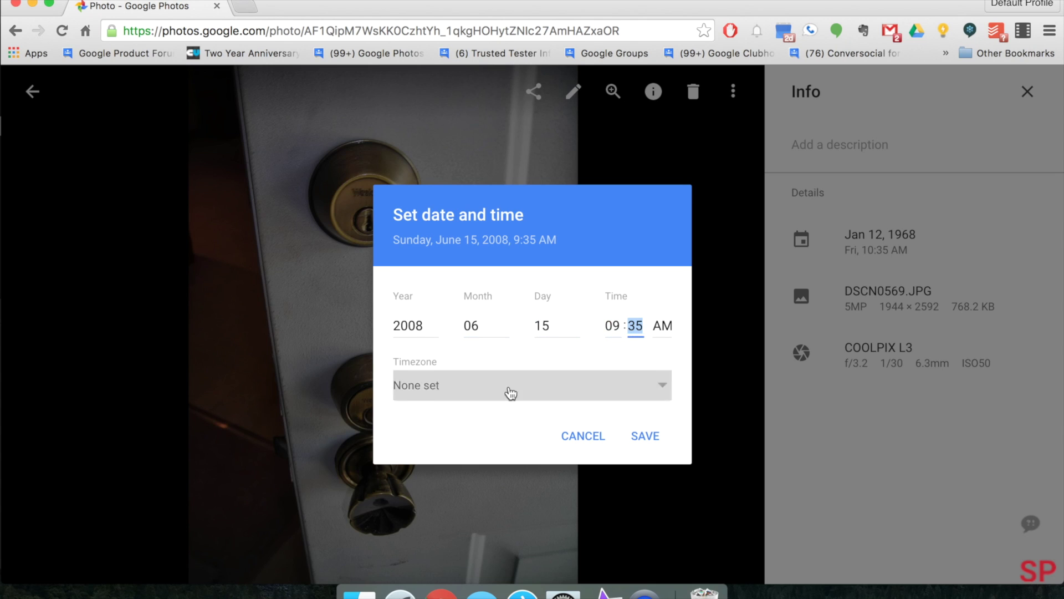
Save the date with GMT-04:00 Eastern Daylight Time, return to the library, and edit the address.
left_click(511, 393)
scroll(508, 433, "down", 3)
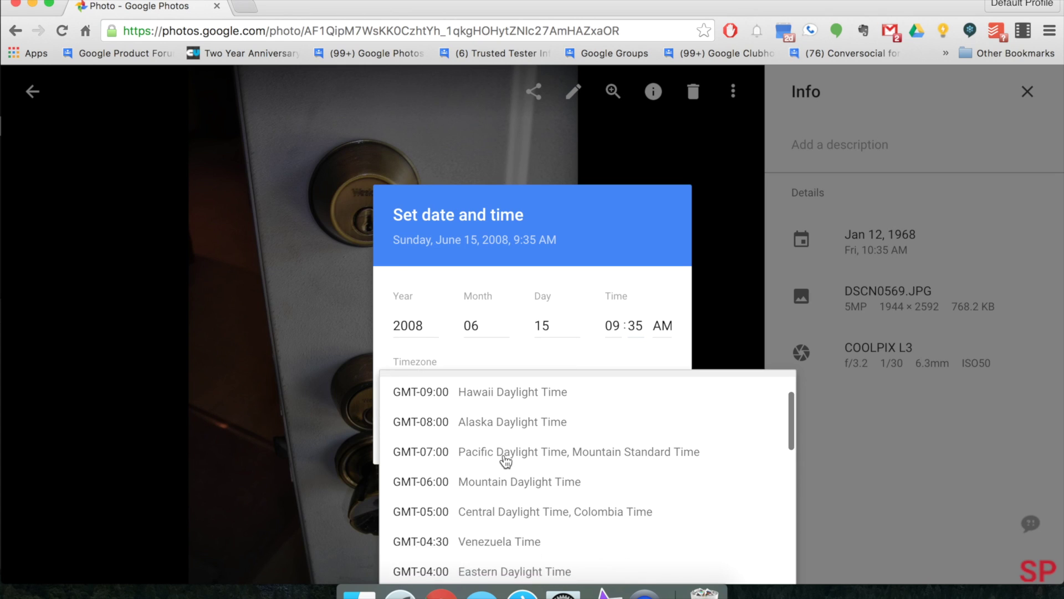
scroll(506, 466, "down", 1)
left_click(504, 525)
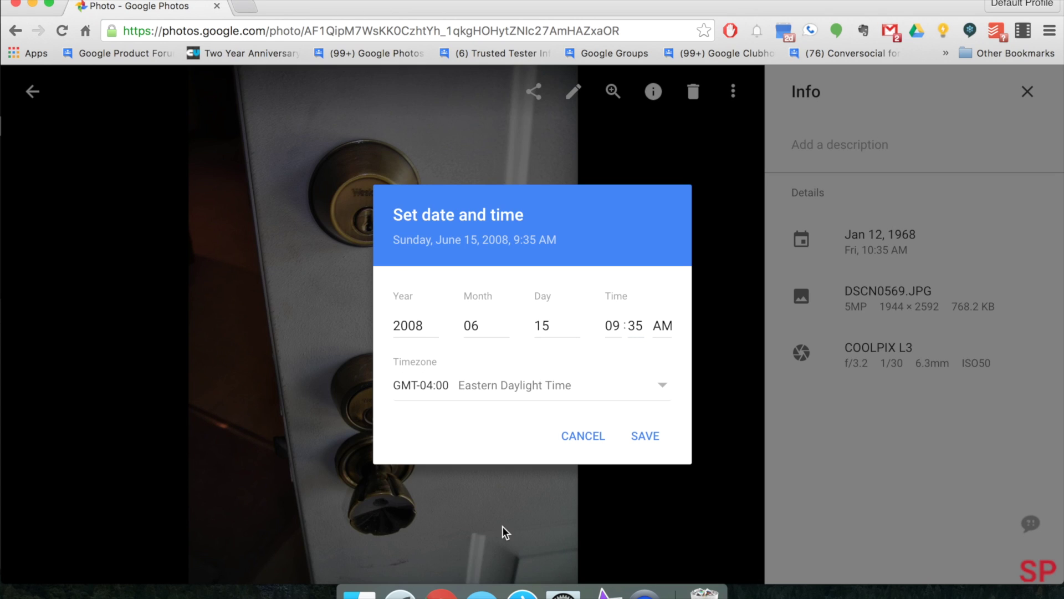
left_click(645, 436)
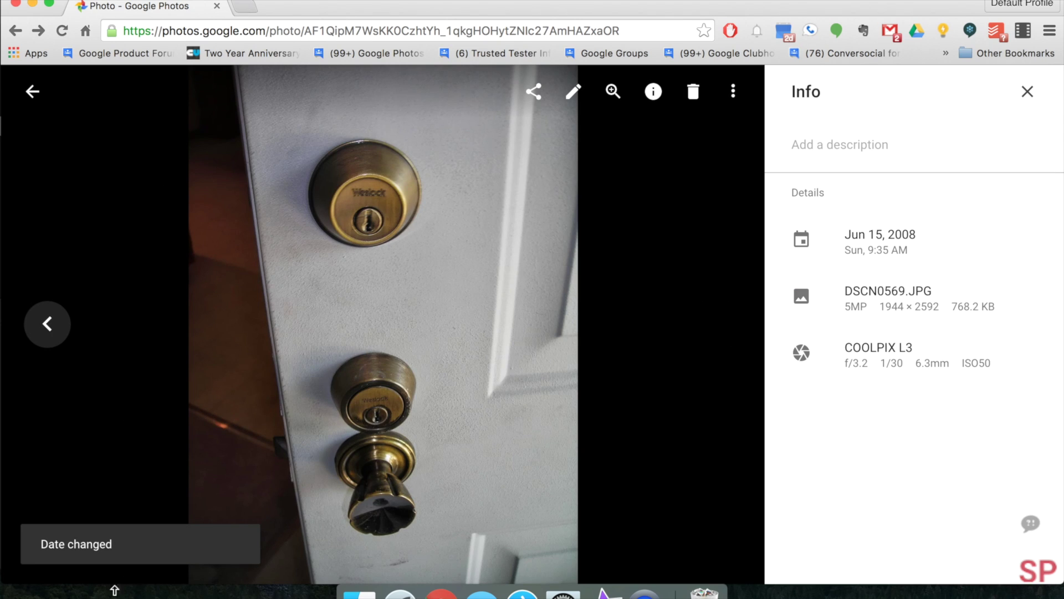
left_click(33, 91)
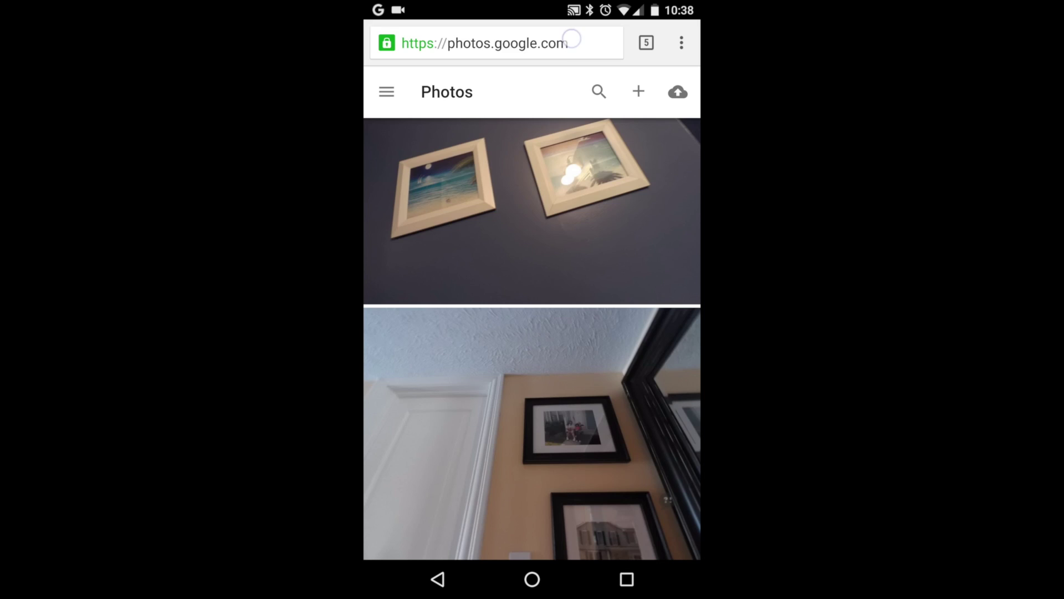
left_click(573, 38)
Switch the phone browser to the desktop version of Google Photos and scroll the grid.
left_click(439, 579)
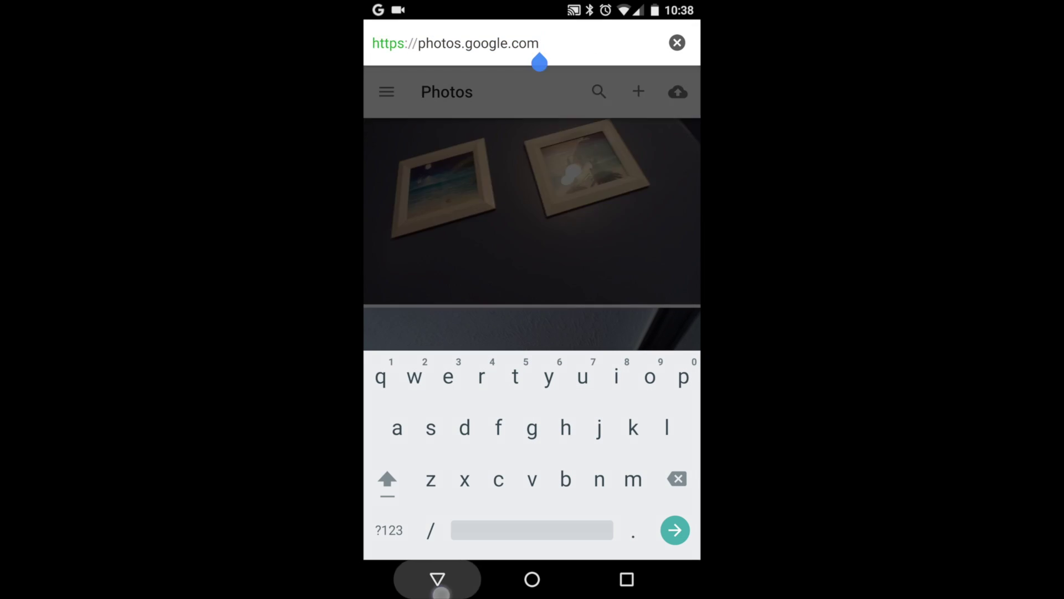
left_click(682, 43)
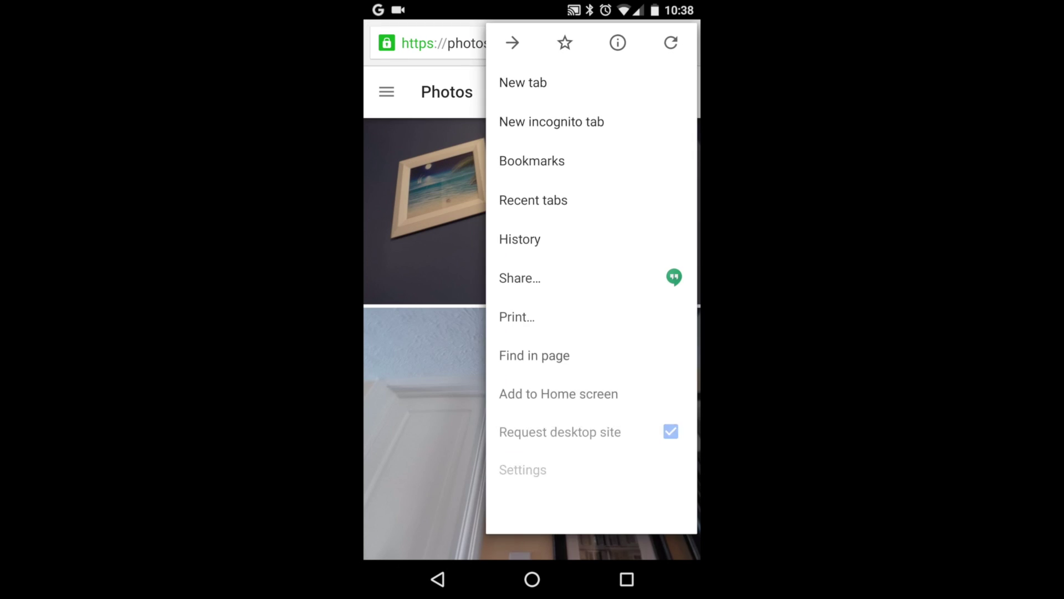
left_click(611, 441)
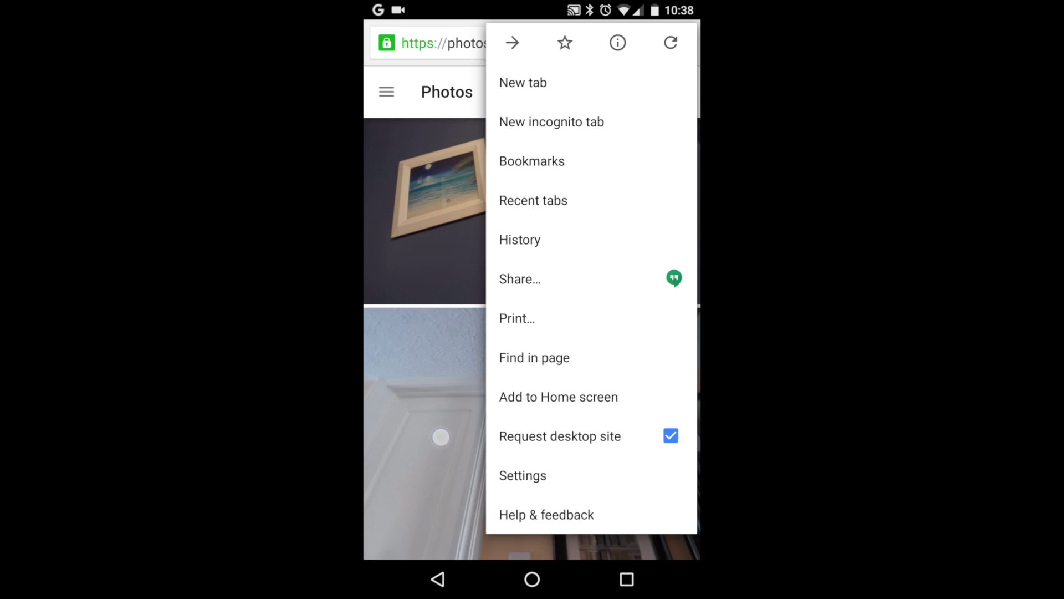
left_click(439, 580)
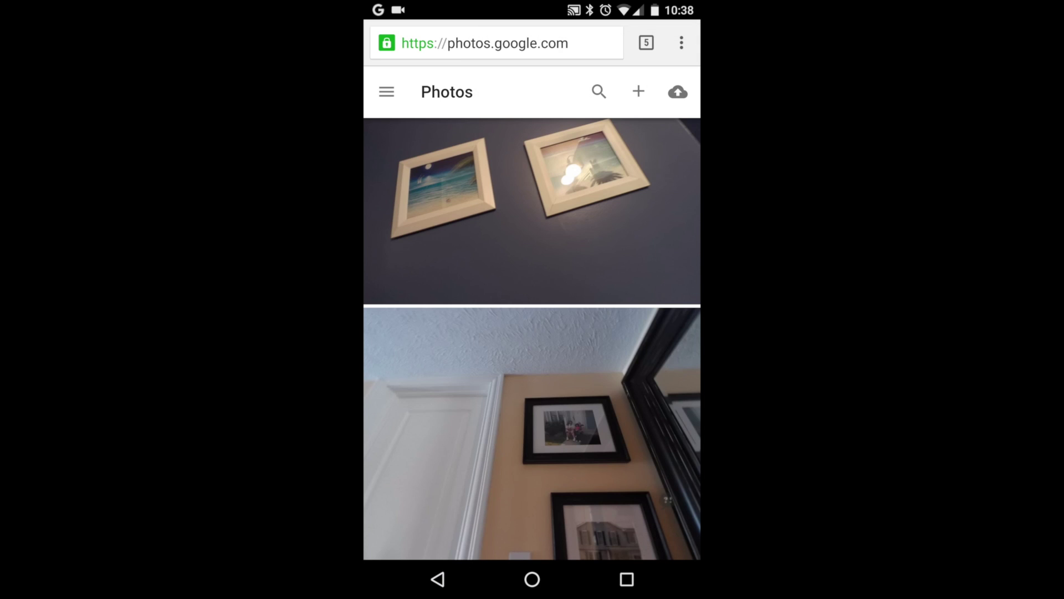
left_click_drag(633, 364, 637, 309)
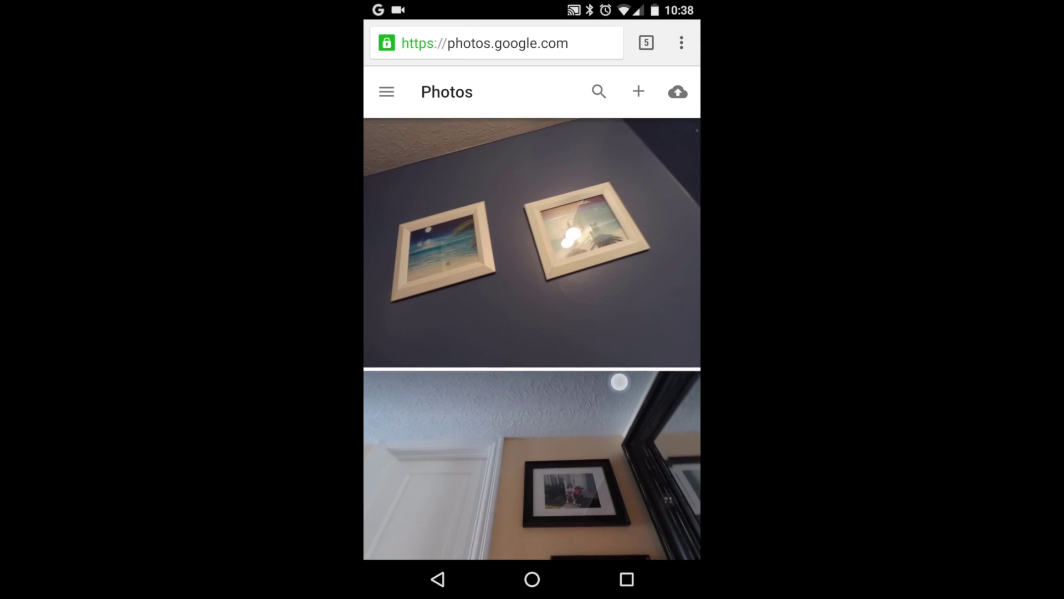
left_click_drag(636, 307, 643, 358)
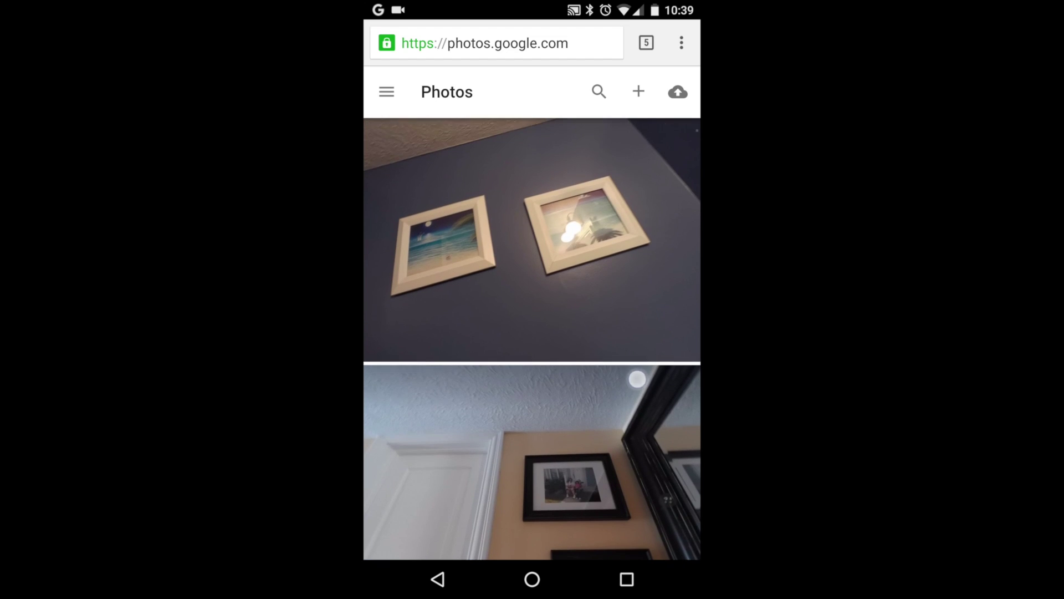
Open the two-framed-pictures photo, reshow its details, and open its January 12, 2016 date editor.
left_click(575, 357)
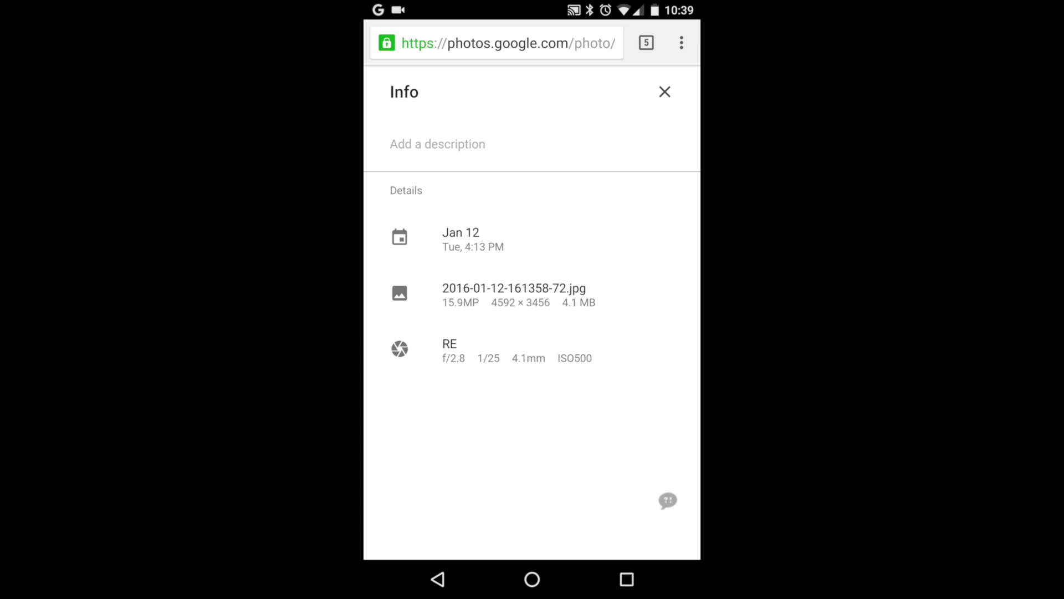
left_click(666, 91)
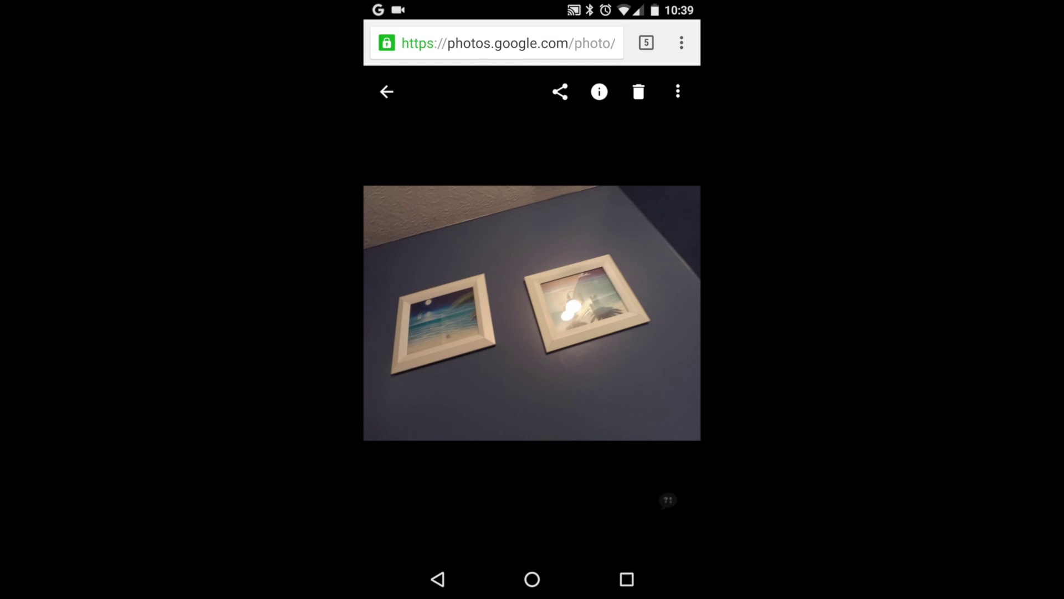
left_click(600, 91)
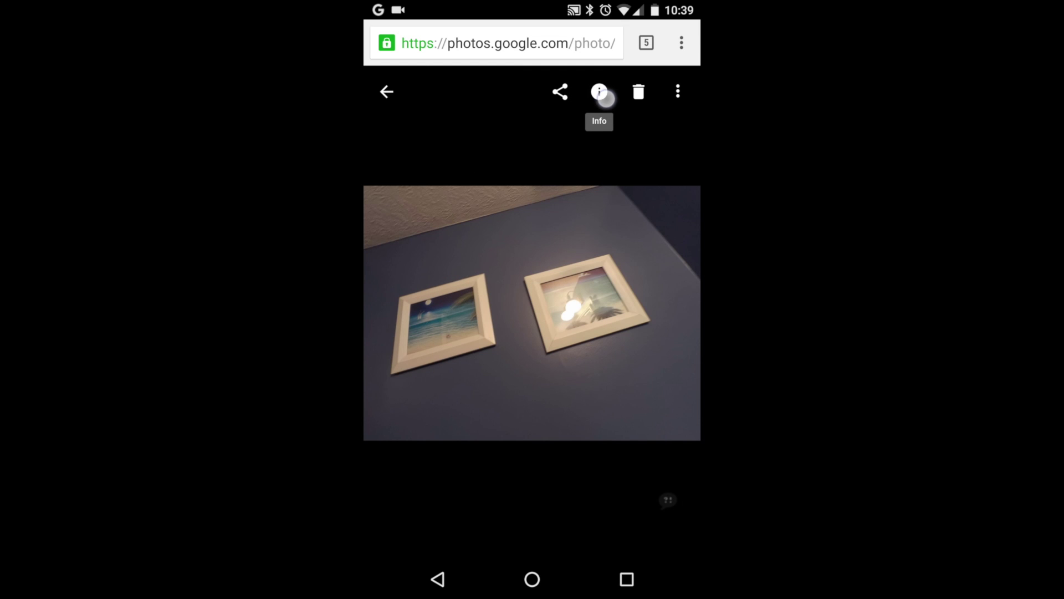
left_click(600, 92)
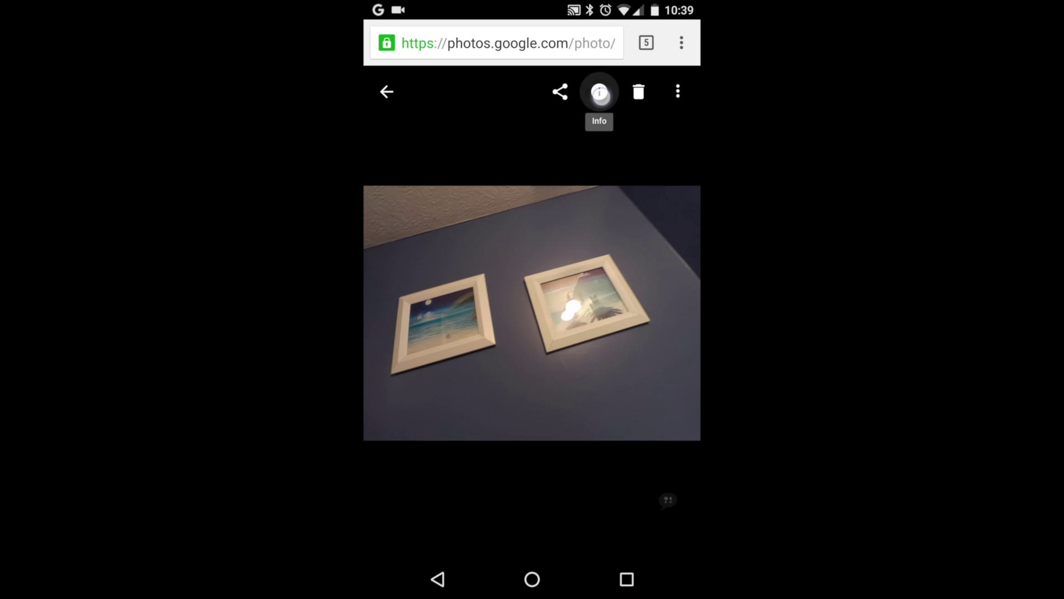
left_click(600, 93)
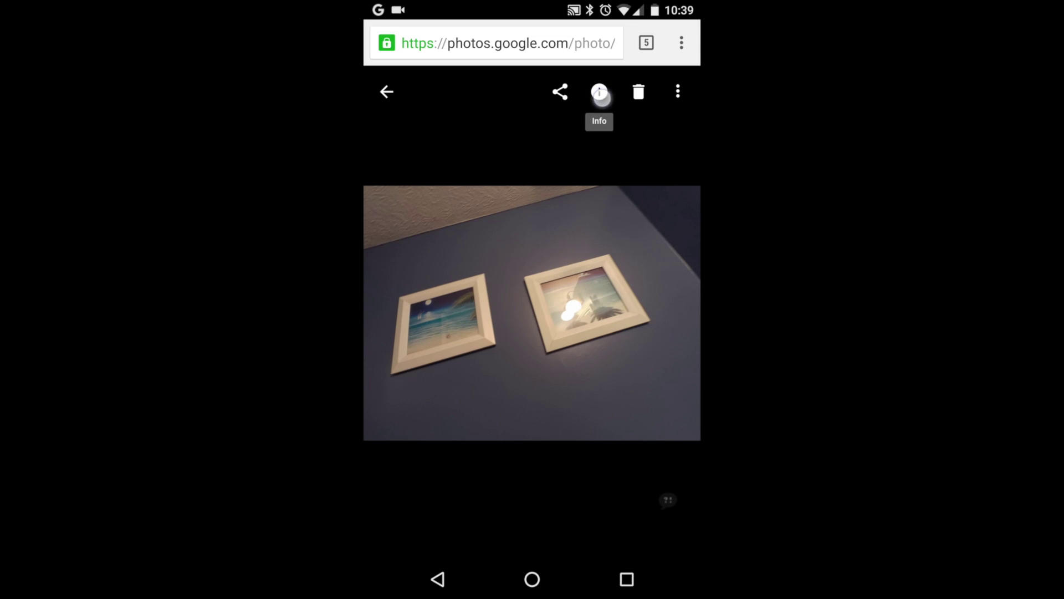
left_click(600, 92)
left_click(599, 92)
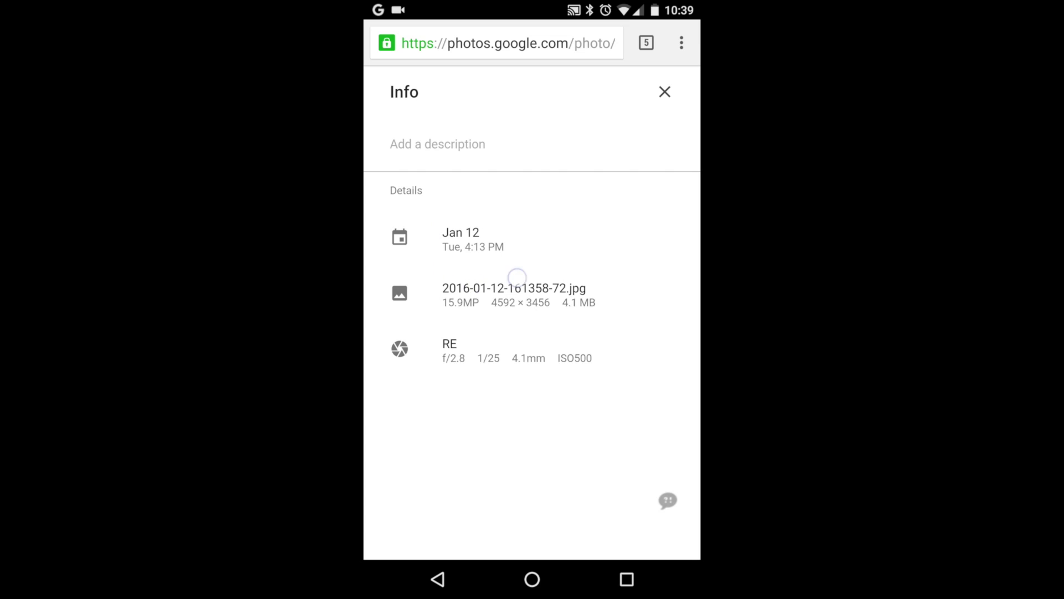
left_click(462, 239)
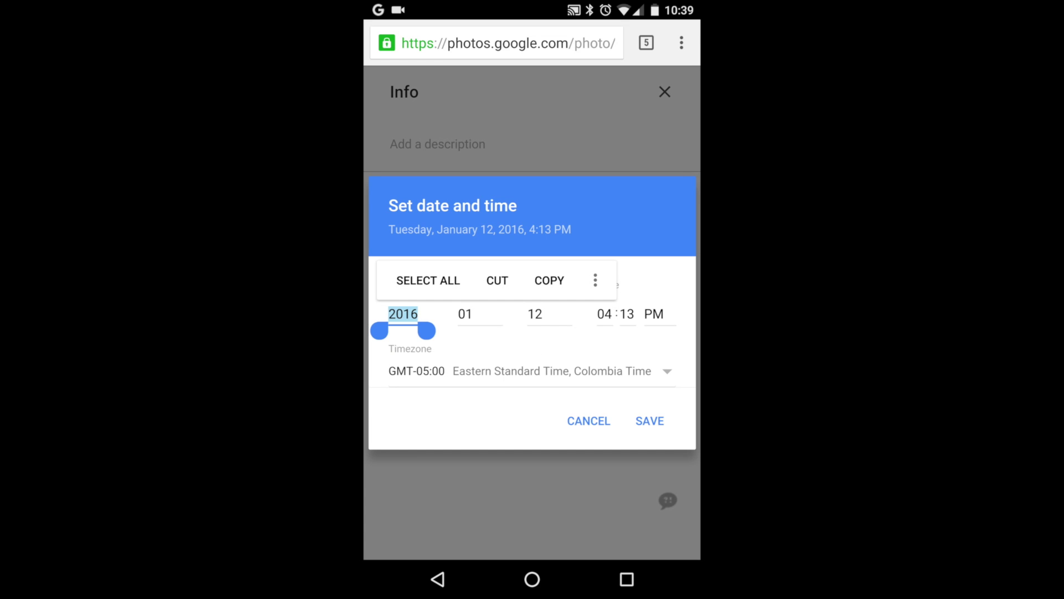
Change the wall-frames photo's month to 02 and minutes to 20.
double_click(465, 314)
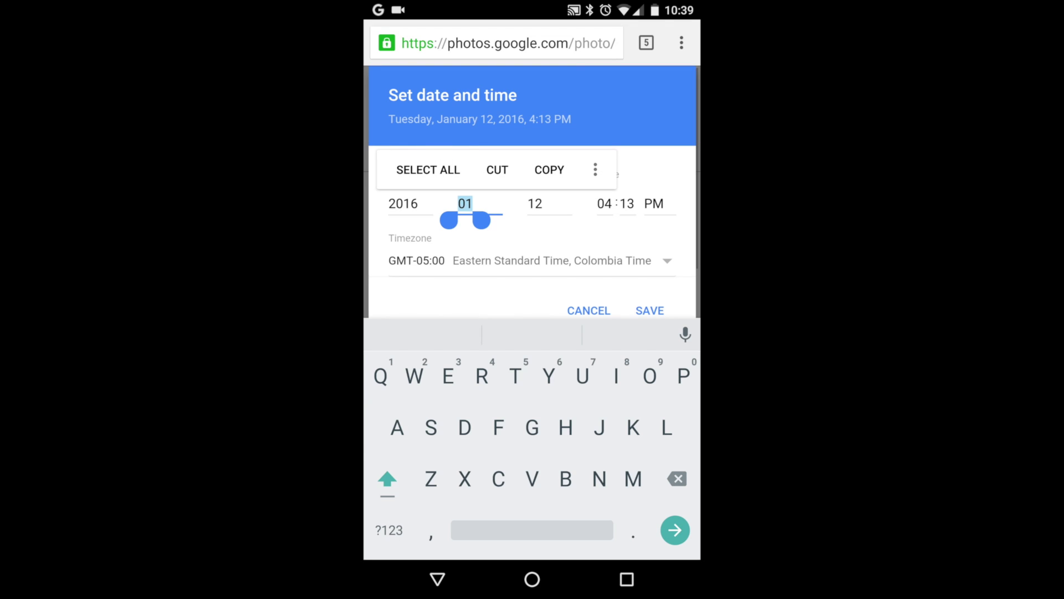
left_click(389, 530)
type("2")
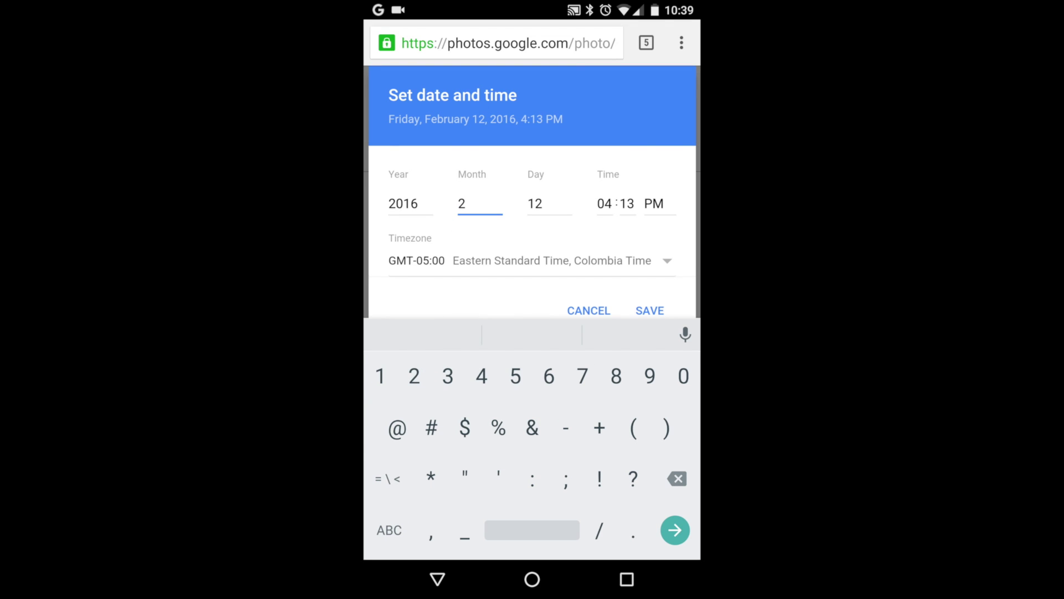
left_click(626, 204)
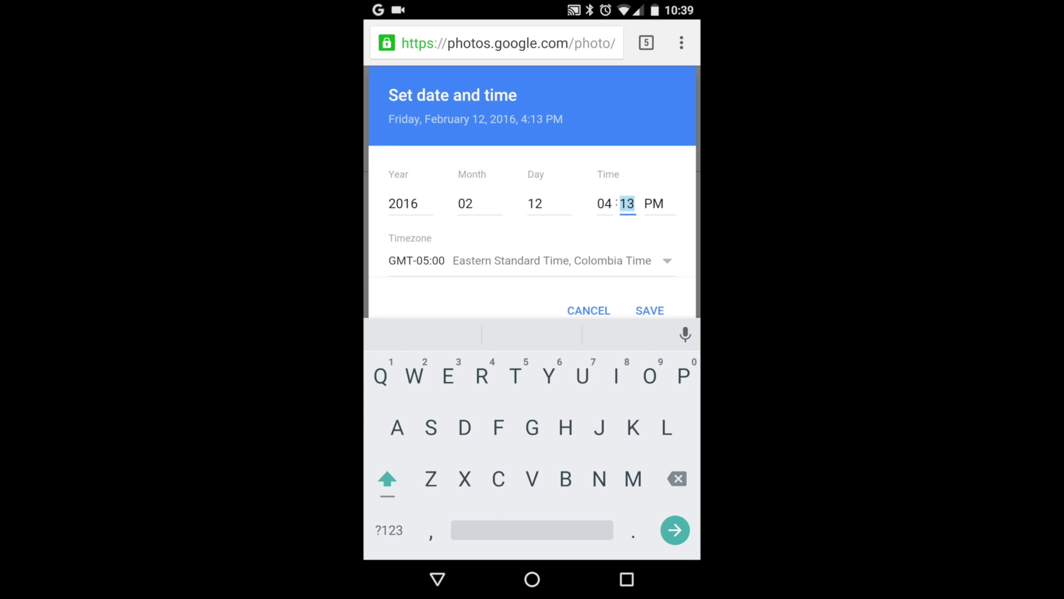
left_click(390, 530)
left_click(415, 377)
left_click(678, 376)
type("20")
left_click(438, 579)
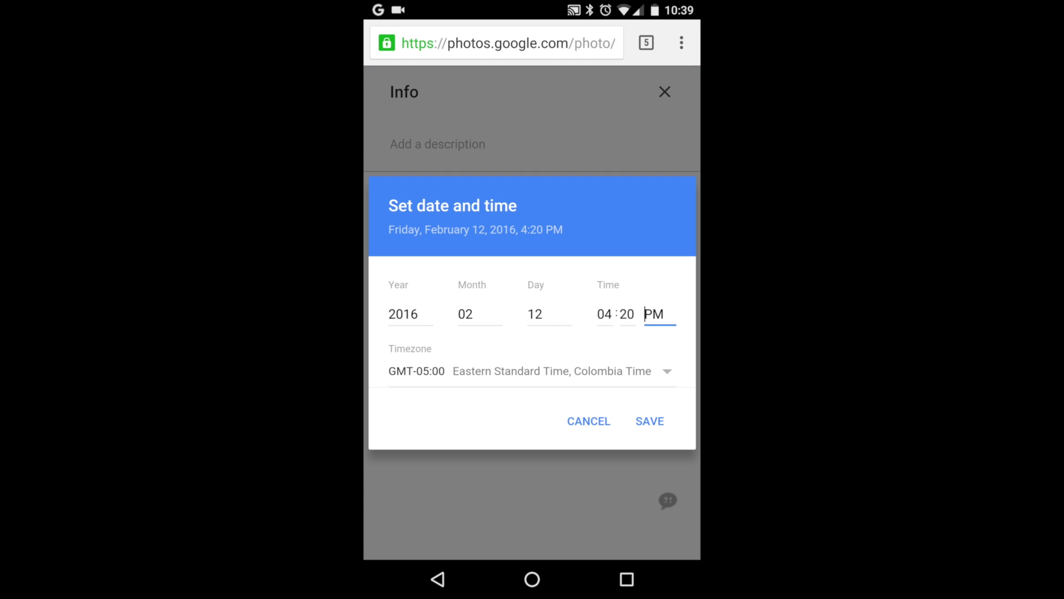
Save Feb 12, 2016, 4:20 PM, close the details, and return to the library.
left_click(650, 421)
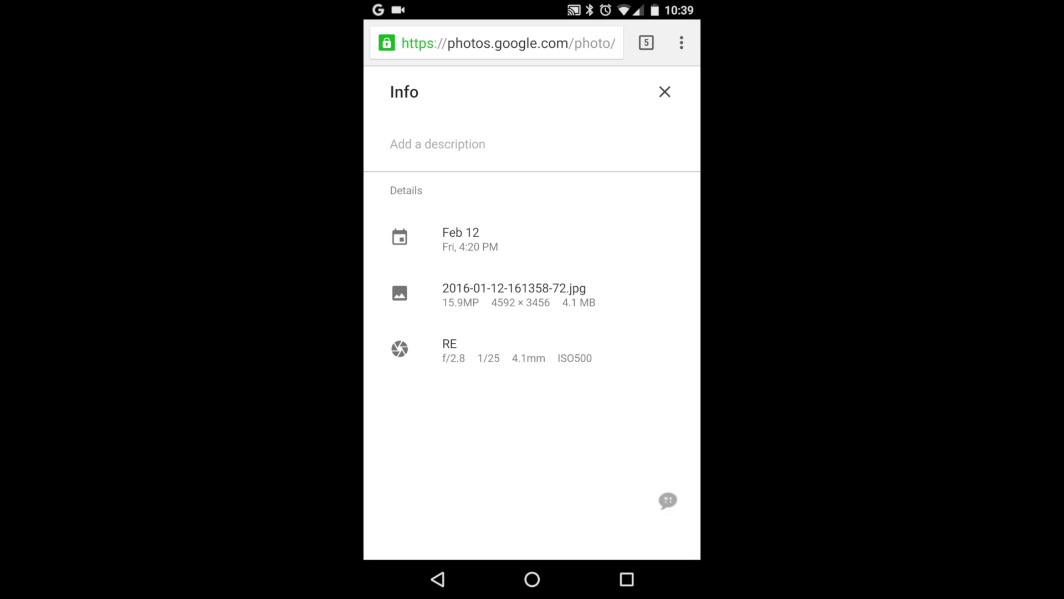
left_click(665, 92)
left_click(438, 579)
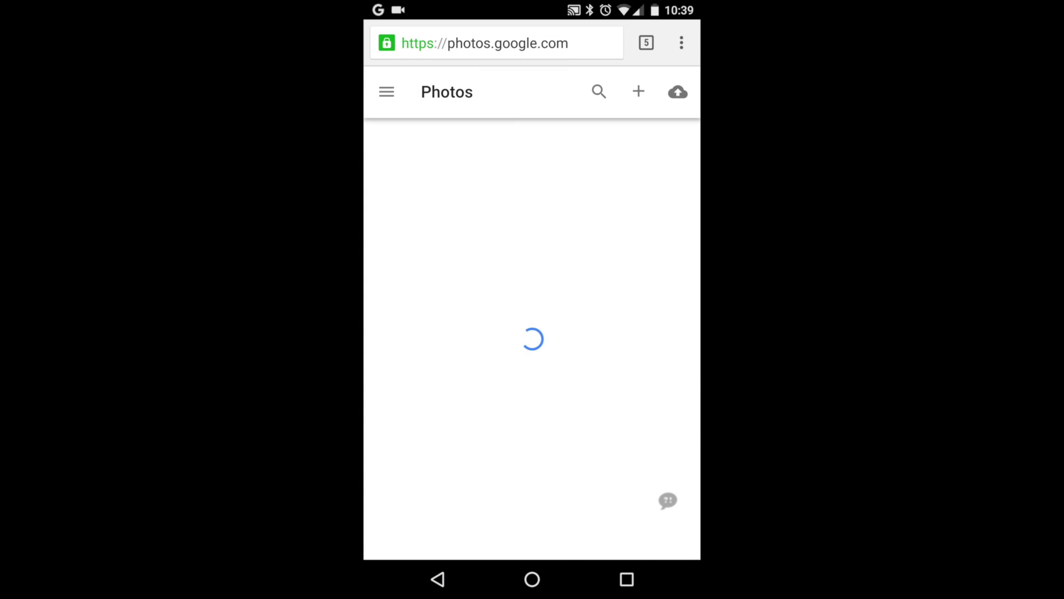
scroll(643, 333, "up", 5)
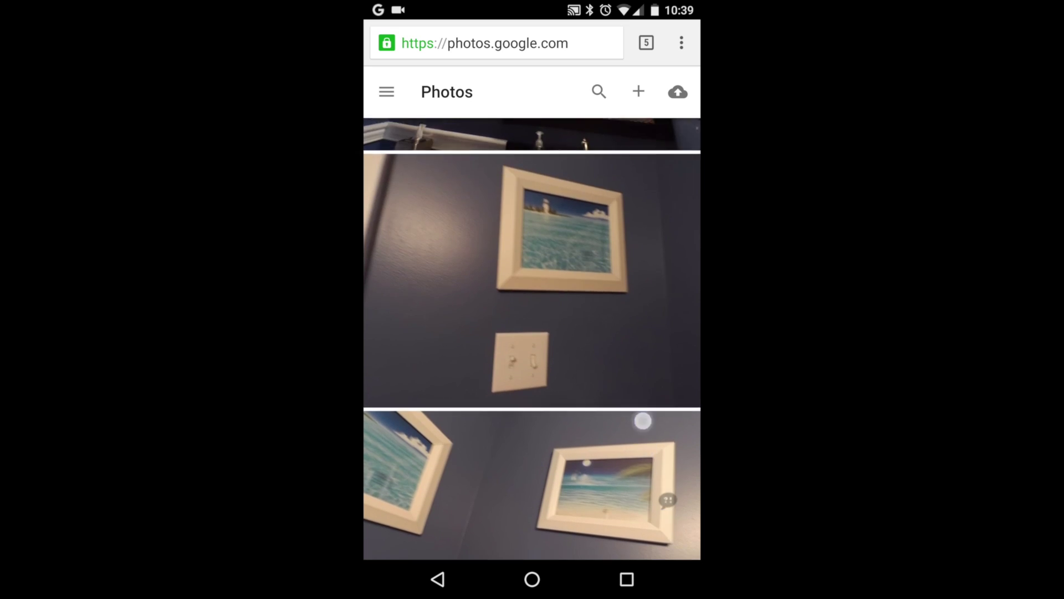
scroll(642, 420, "down", 5)
scroll(604, 441, "up", 3)
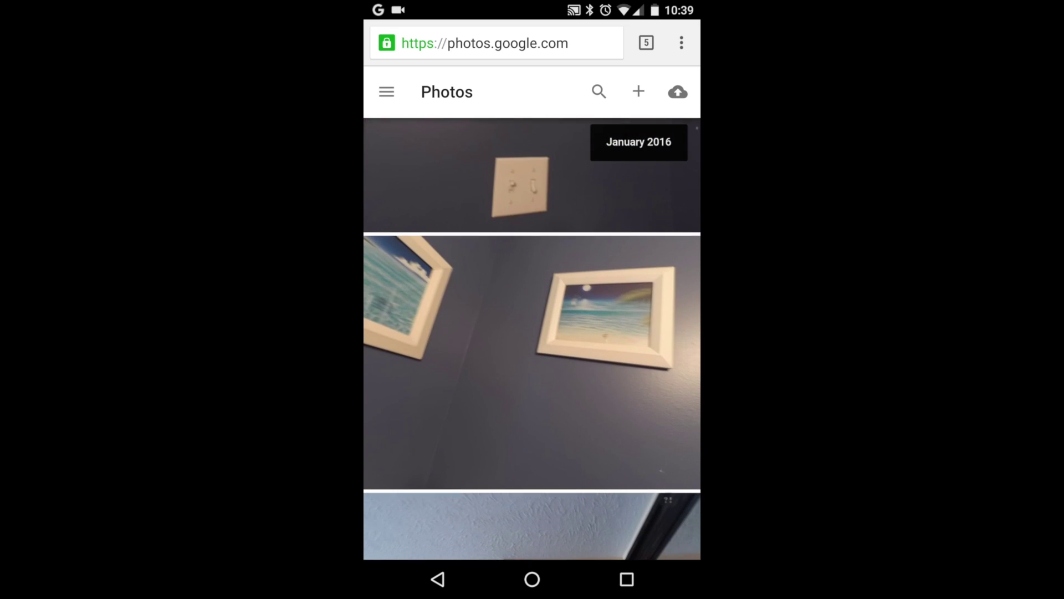